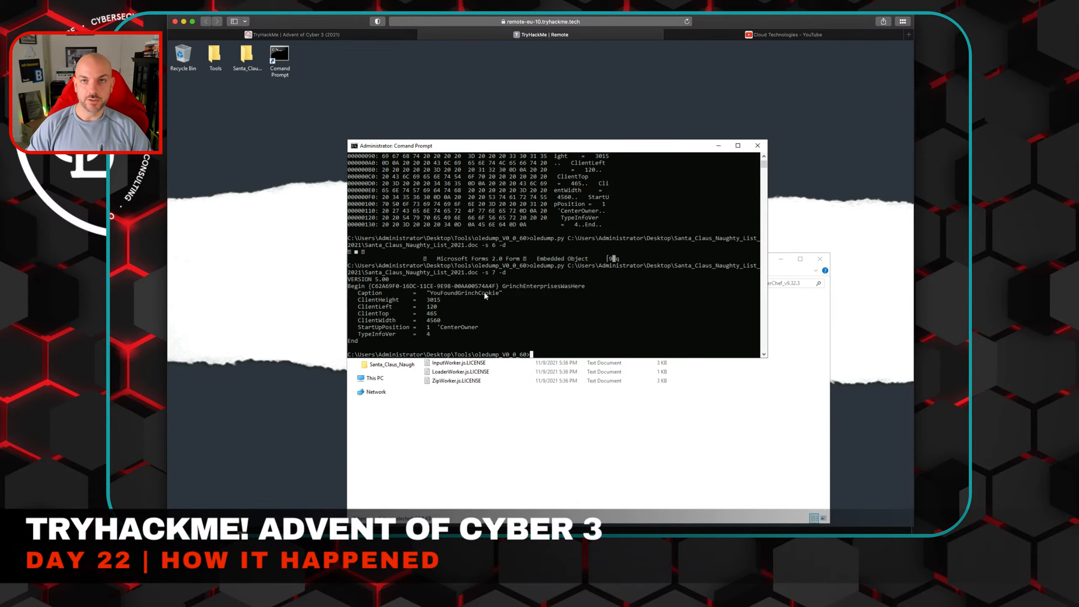
- Run oledump.py on Santa_Claus_Naughty_List_2021.doc to dump the raw contents of stream 8 with -s 8 -d
key("Up")
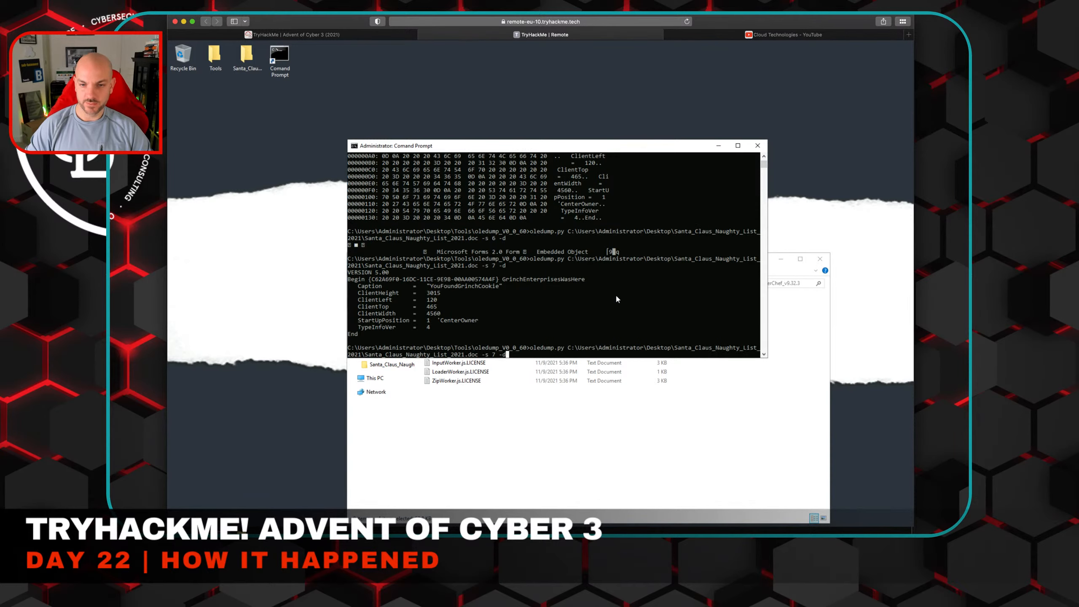
key("Left")
key("Left")
key("Left")
key("BackSpace")
type("8")
key("Return")
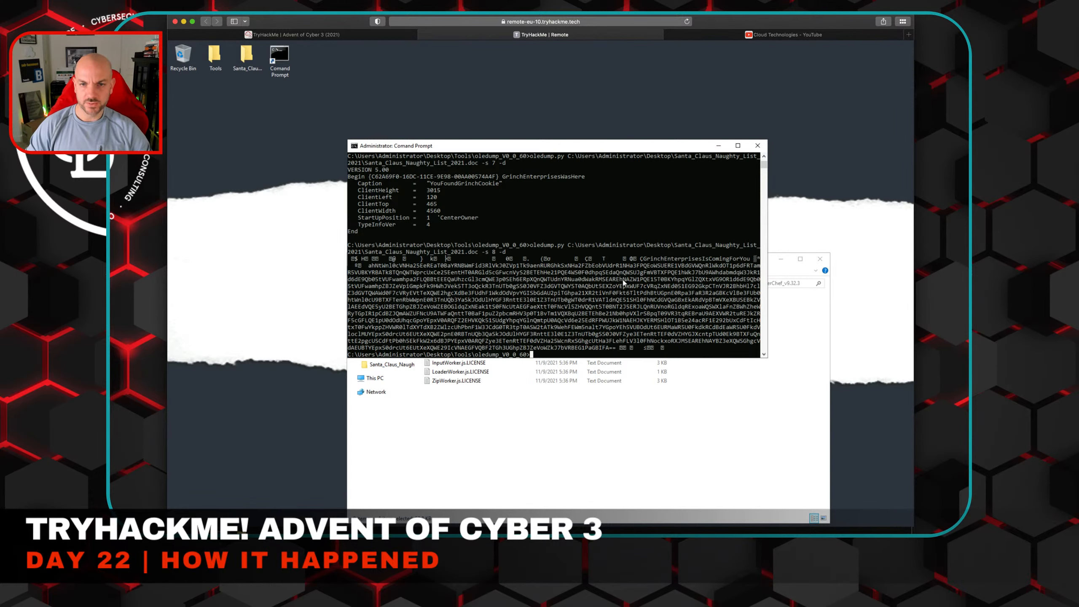
- Rerun oledump.py on the document with -s 8 -S to dump stream 8's strings, and copy the long Base64 string
key("Up")
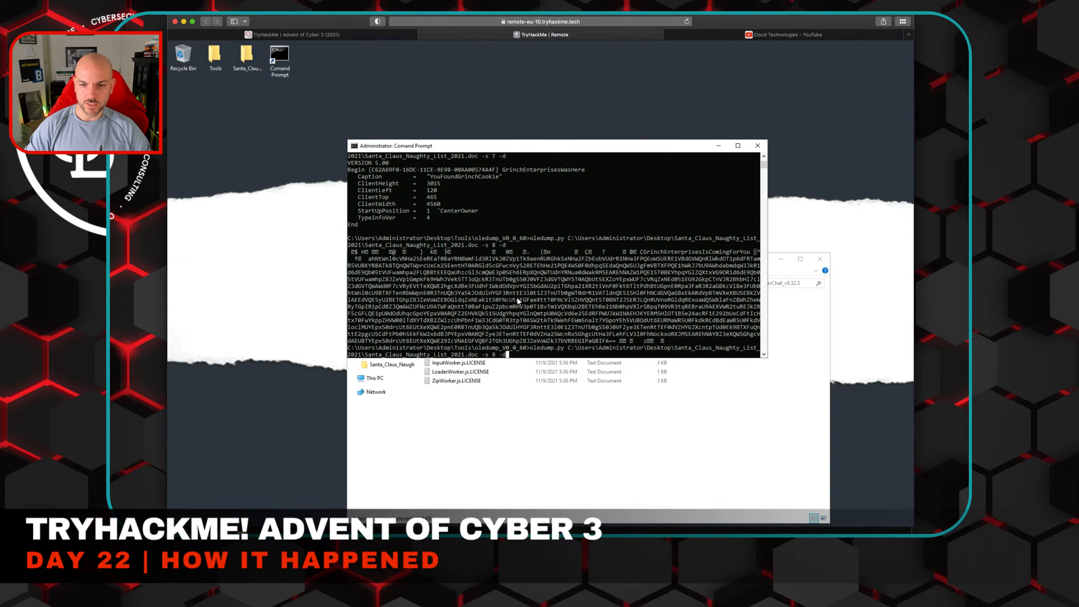
key("BackSpace")
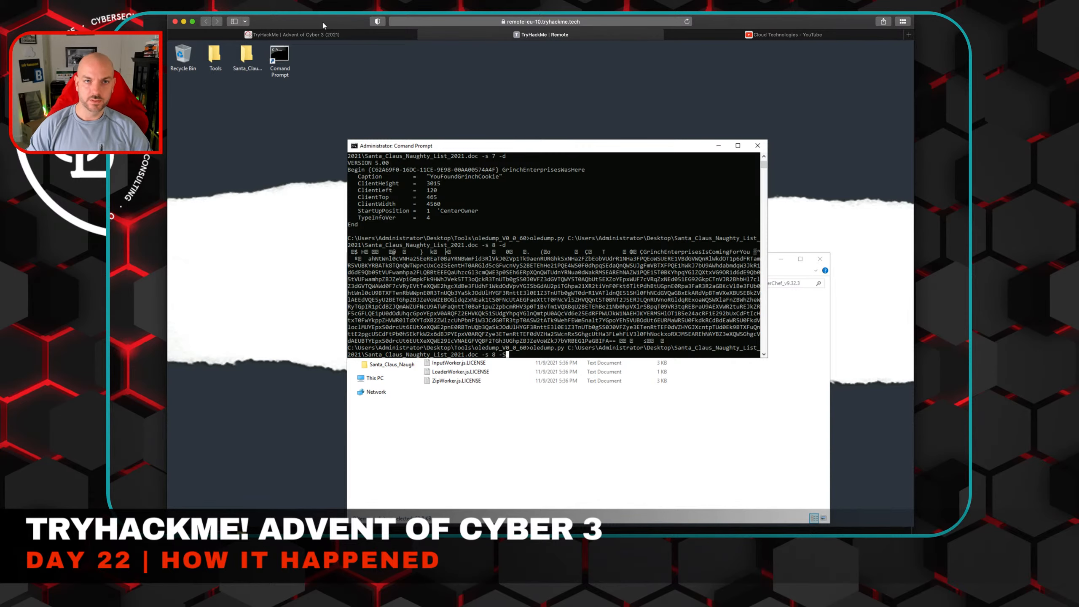
left_click(326, 35)
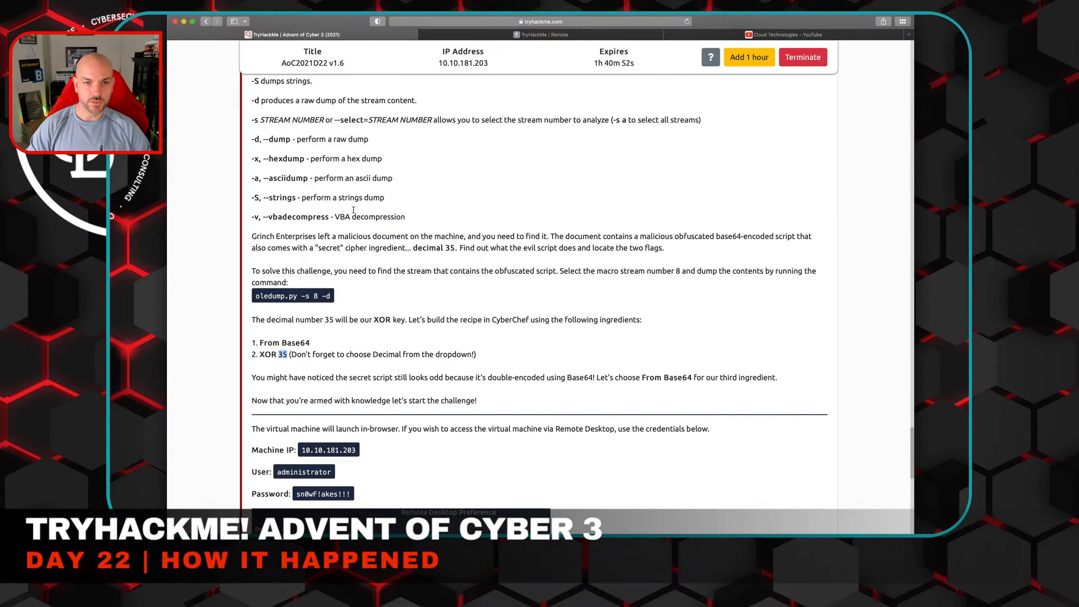
left_click(540, 35)
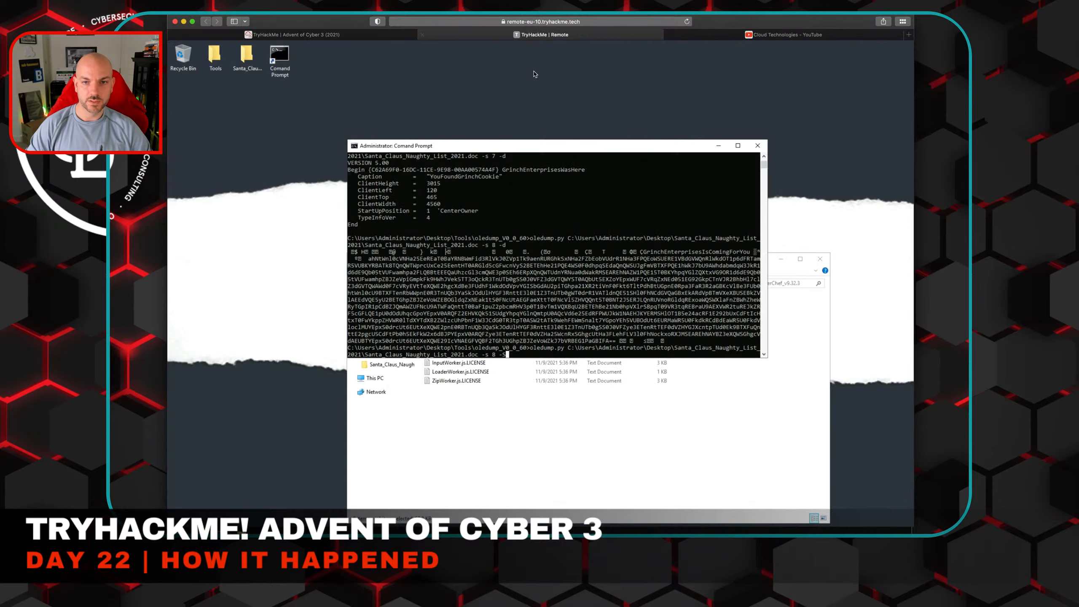
type("S")
key("Return")
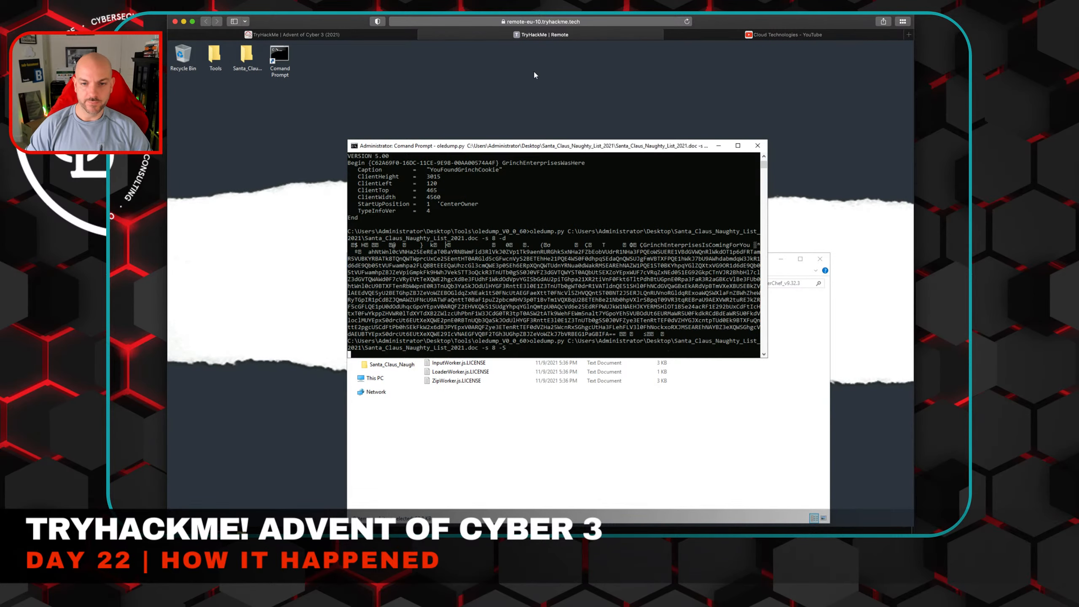
left_click_drag(347, 257, 594, 342)
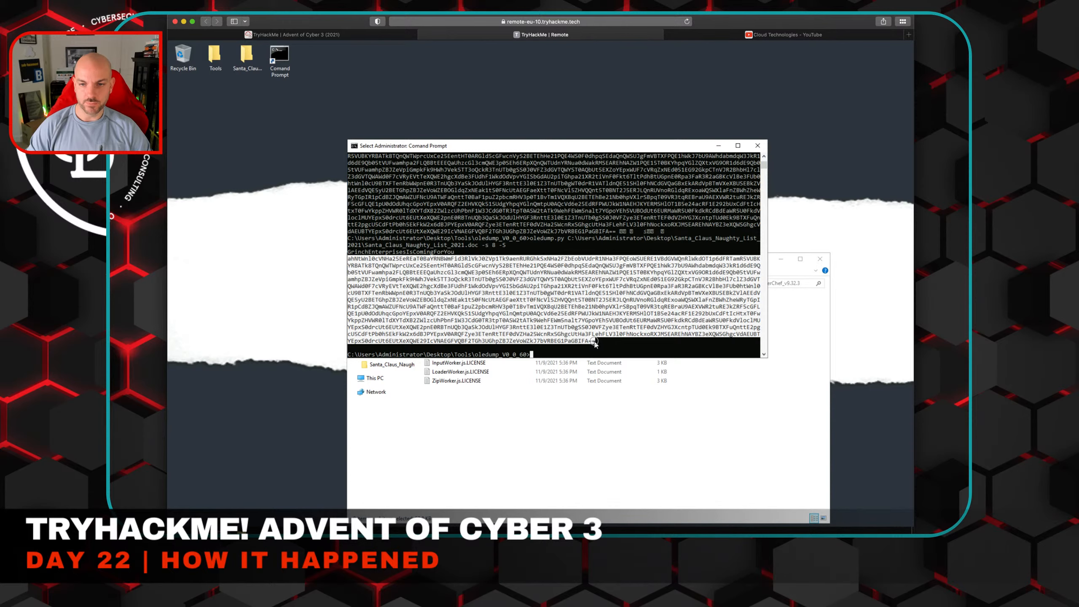
right_click(563, 326)
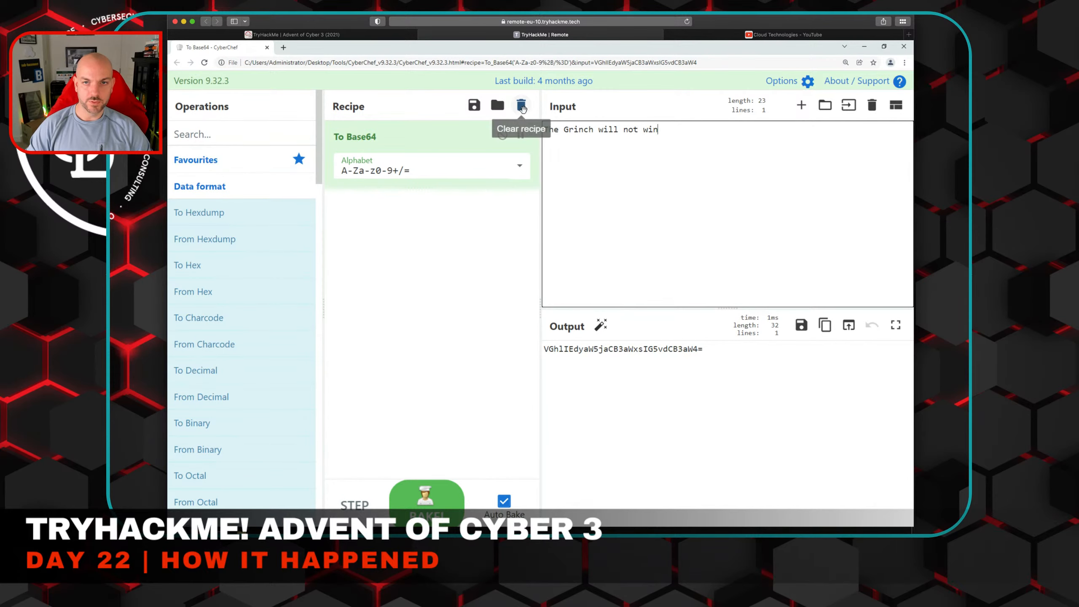
- Clear the existing CyberChef recipe and add a From Base64 operation
left_click(522, 107)
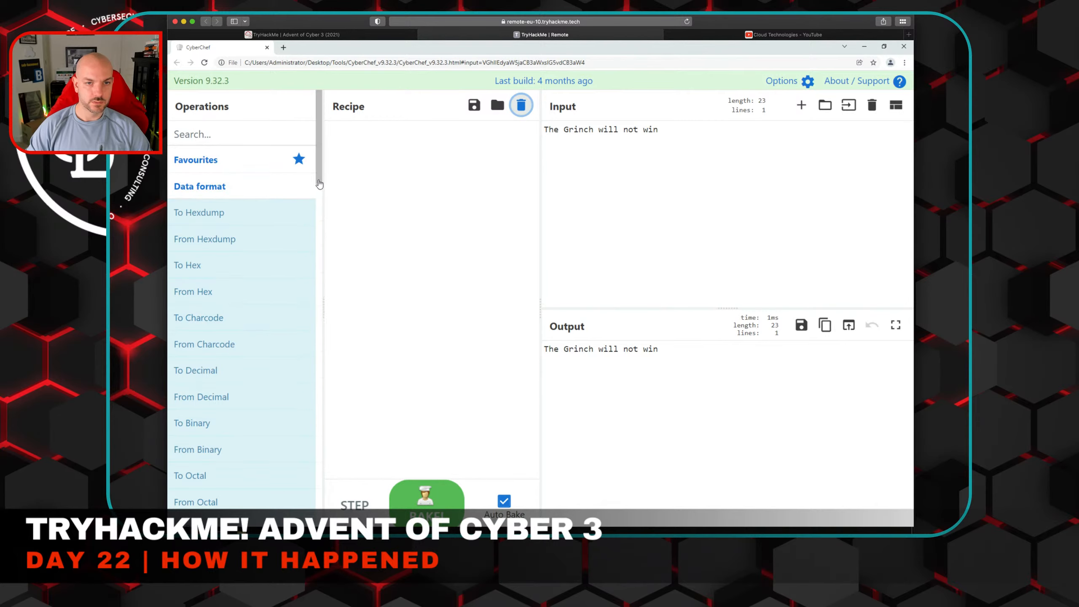
left_click_drag(319, 184, 322, 254)
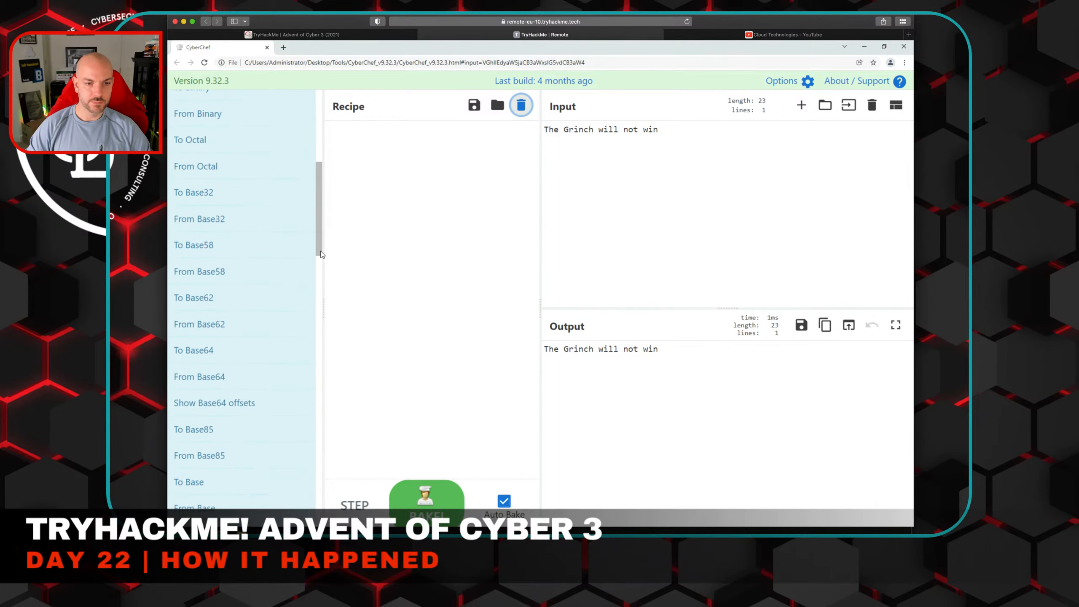
left_click_drag(216, 380, 408, 170)
- Replace the sample input text with the copied Base64 string from stream 8
triple_click(573, 133)
type("v")
double_click(560, 133)
key("BackSpace")
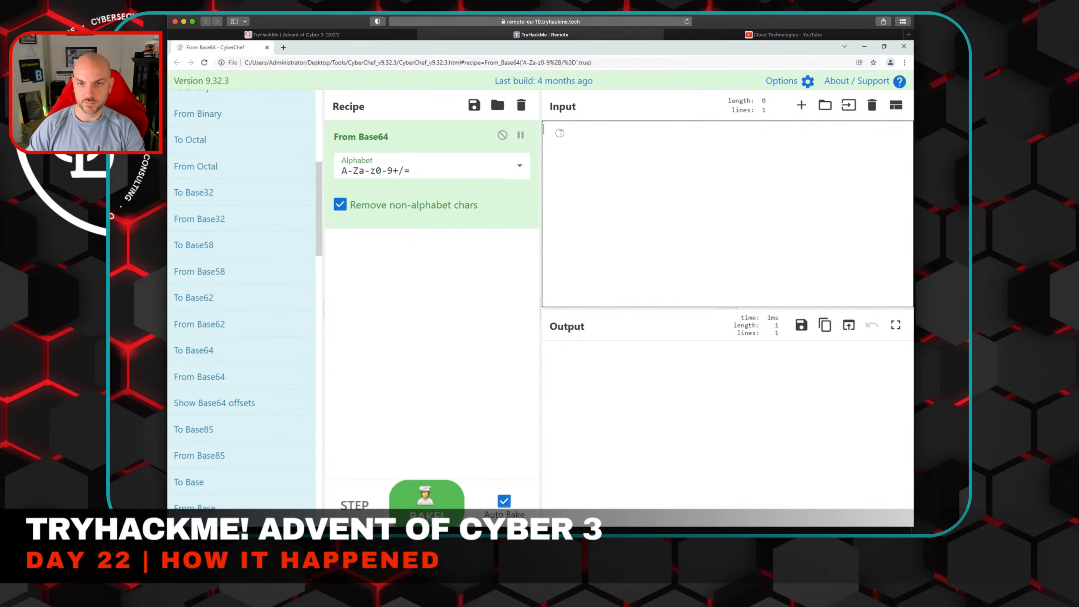
right_click(560, 133)
left_click(588, 200)
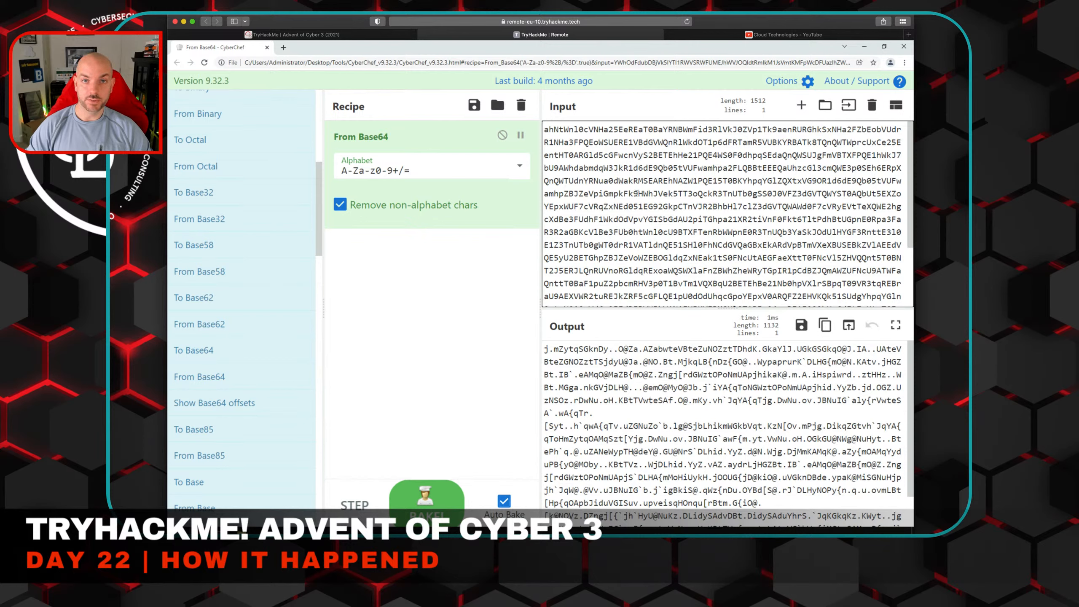
- Check the challenge's recipe instructions and add an XOR operation from Arithmetic / Logic after From Base64
left_click(292, 34)
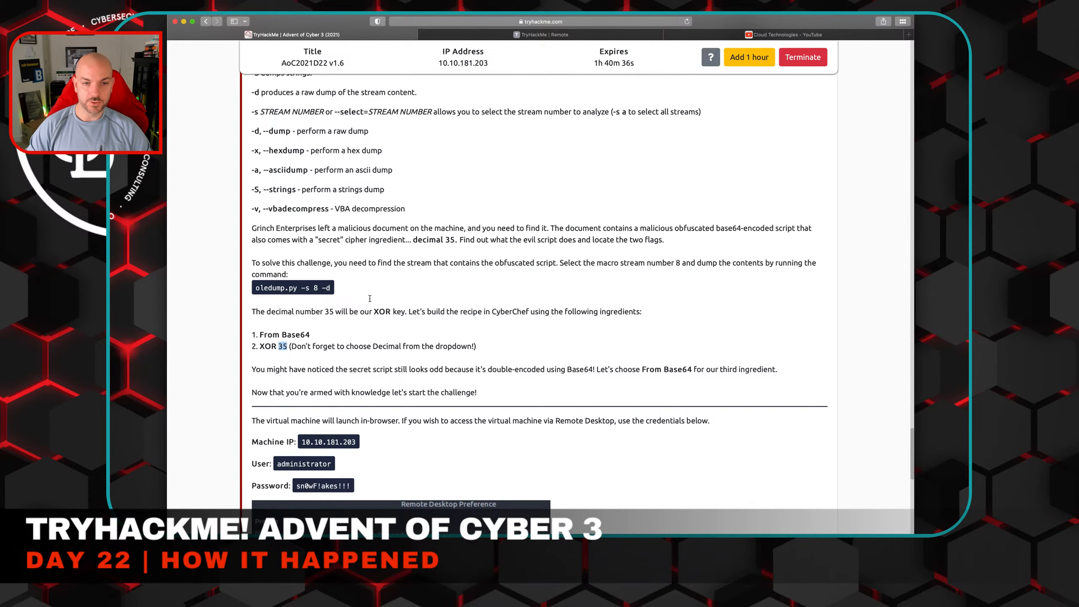
left_click(484, 36)
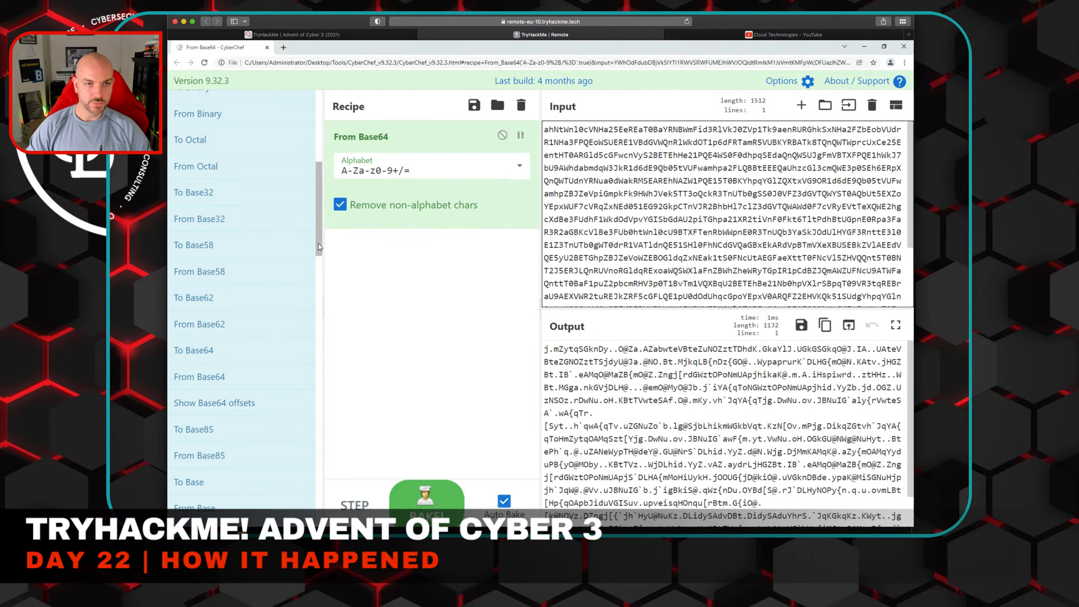
scroll(319, 246, "up", 5)
scroll(318, 264, "down", 6)
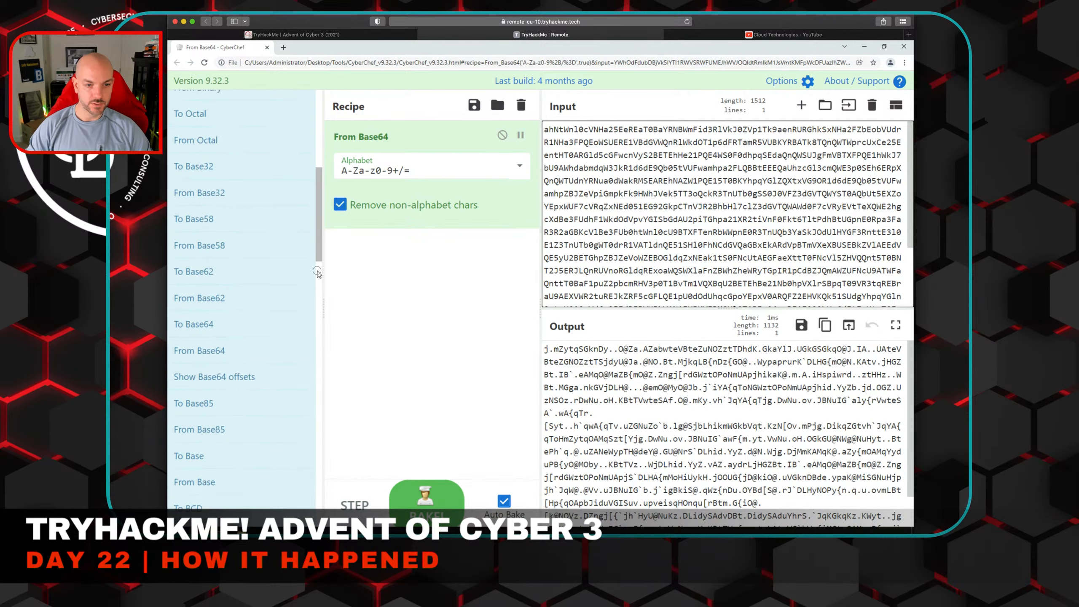
scroll(318, 272, "down", 15)
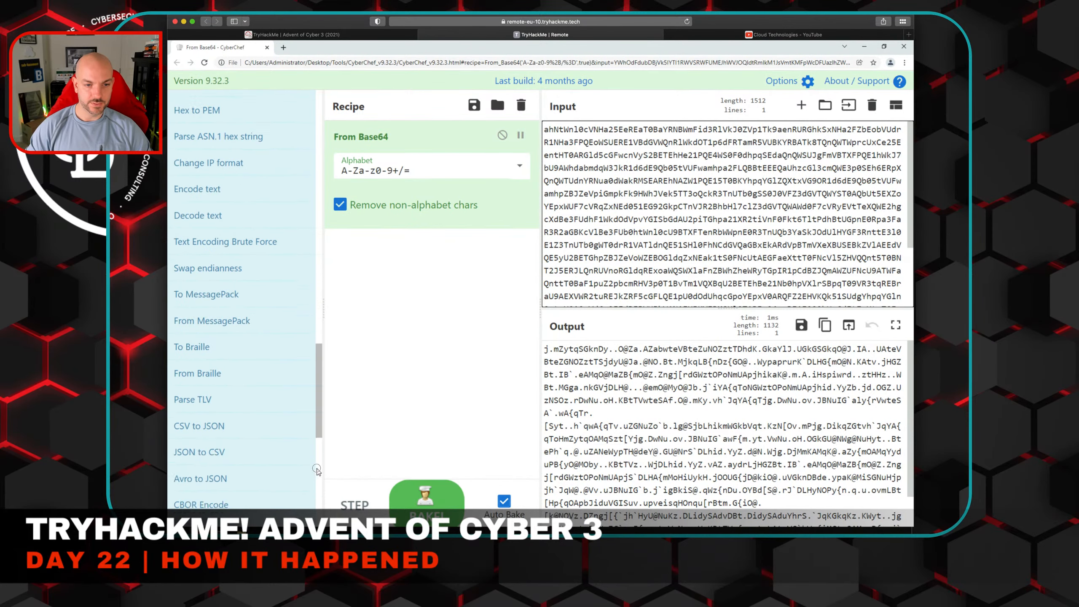
scroll(317, 470, "down", 7)
left_click(212, 311)
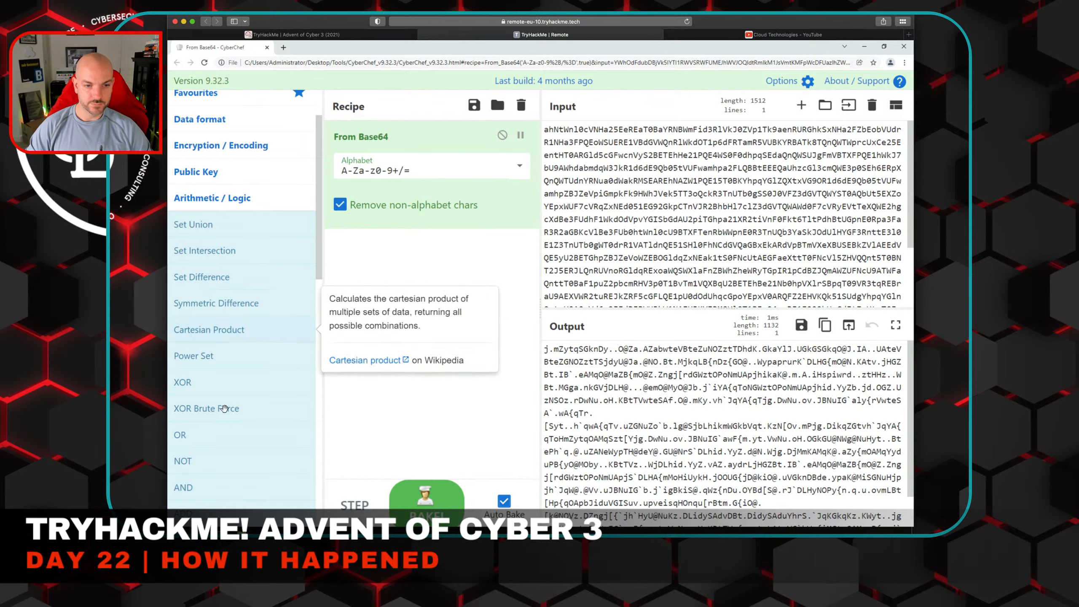
left_click_drag(182, 382, 395, 251)
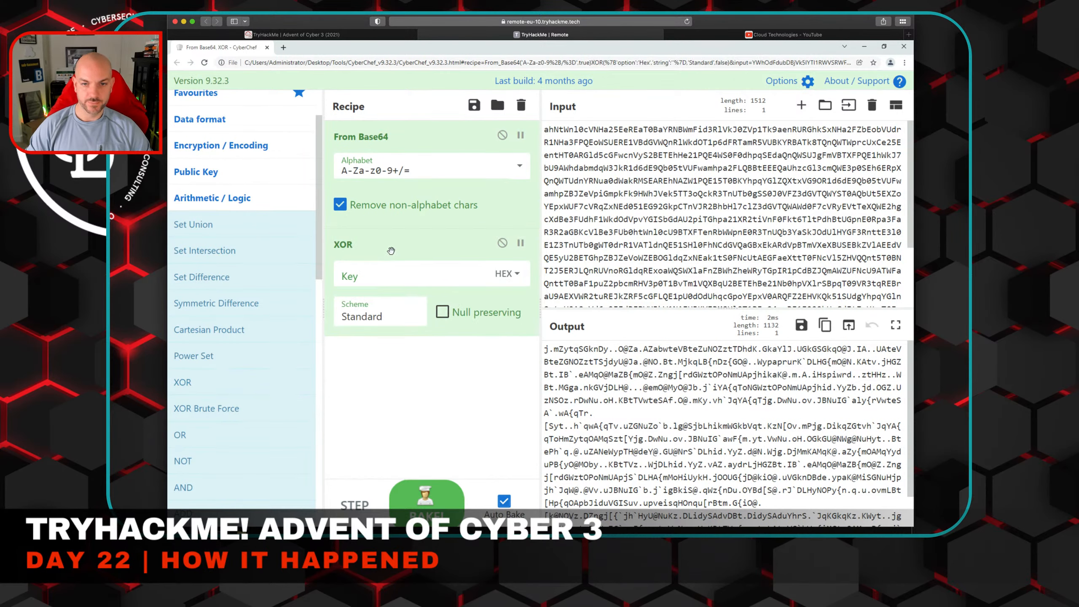
- Set the XOR operation's key to 35 with the Decimal key format
left_click(517, 275)
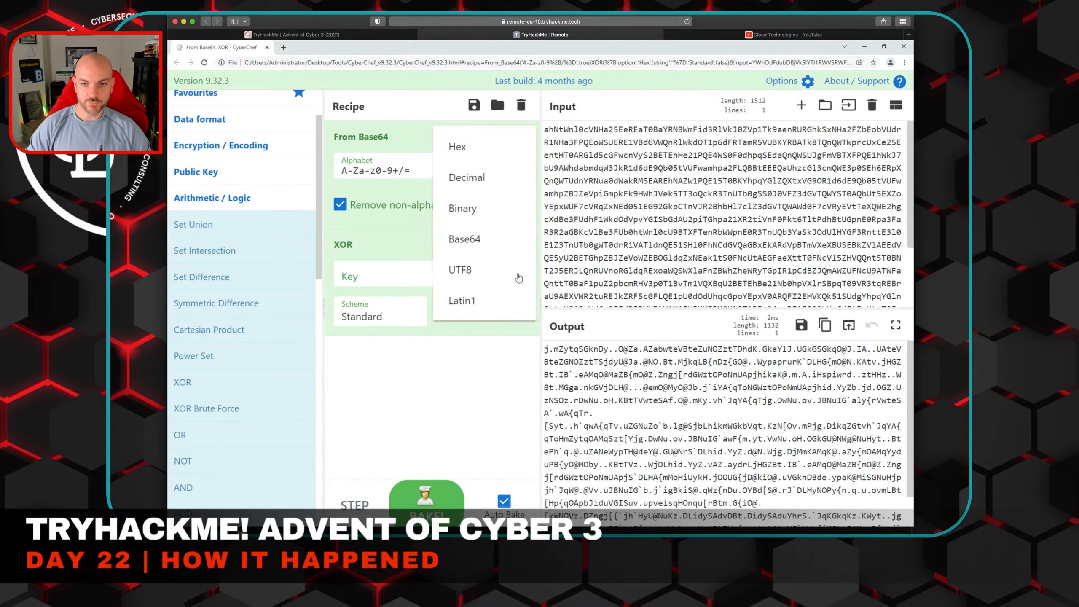
left_click(469, 184)
left_click(367, 281)
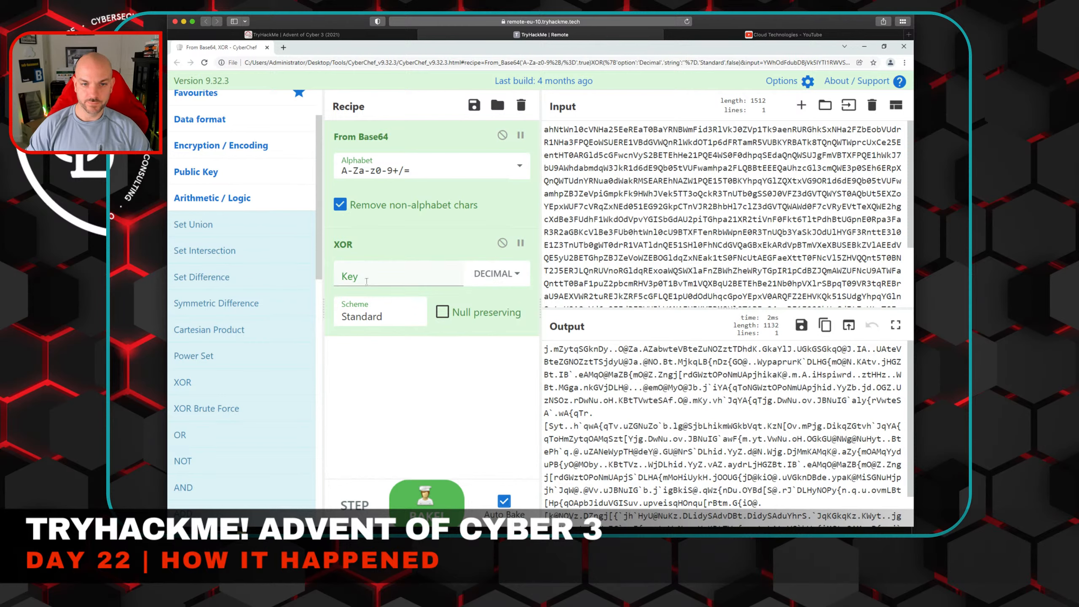
left_click(373, 277)
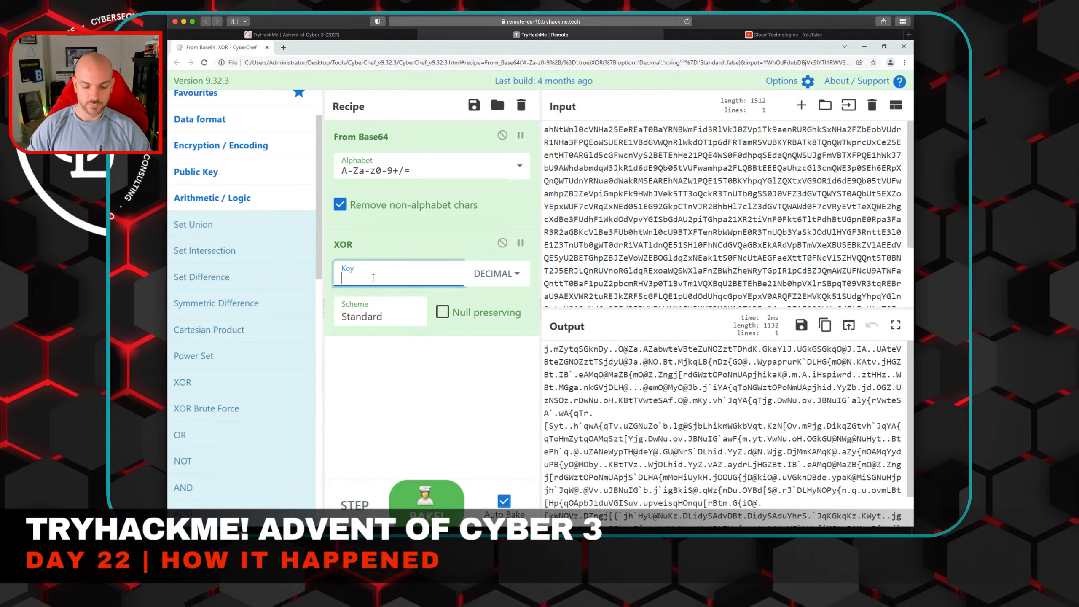
type("35")
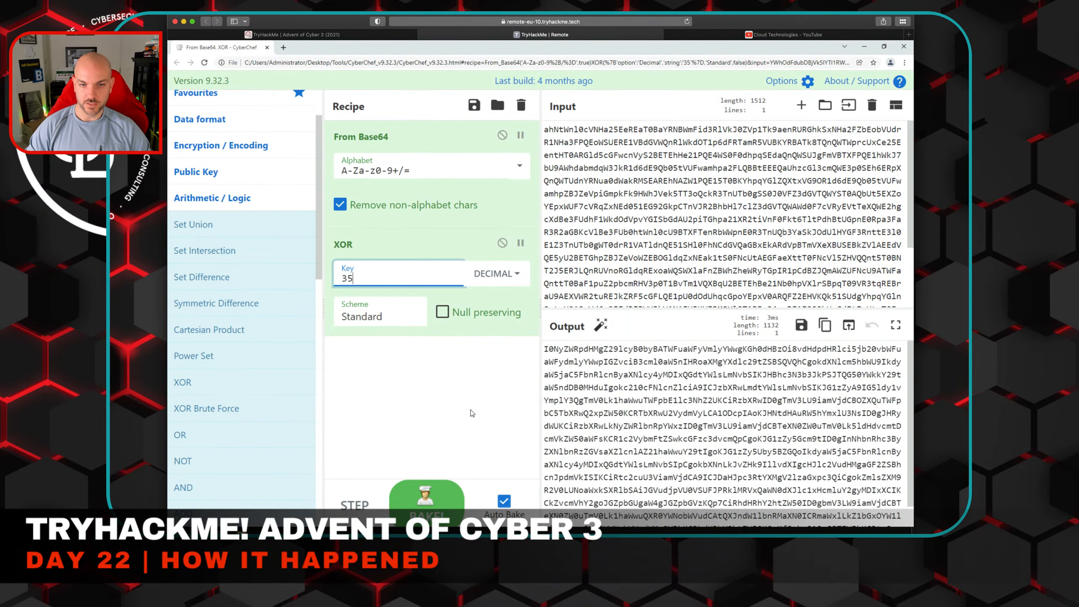
left_click(472, 412)
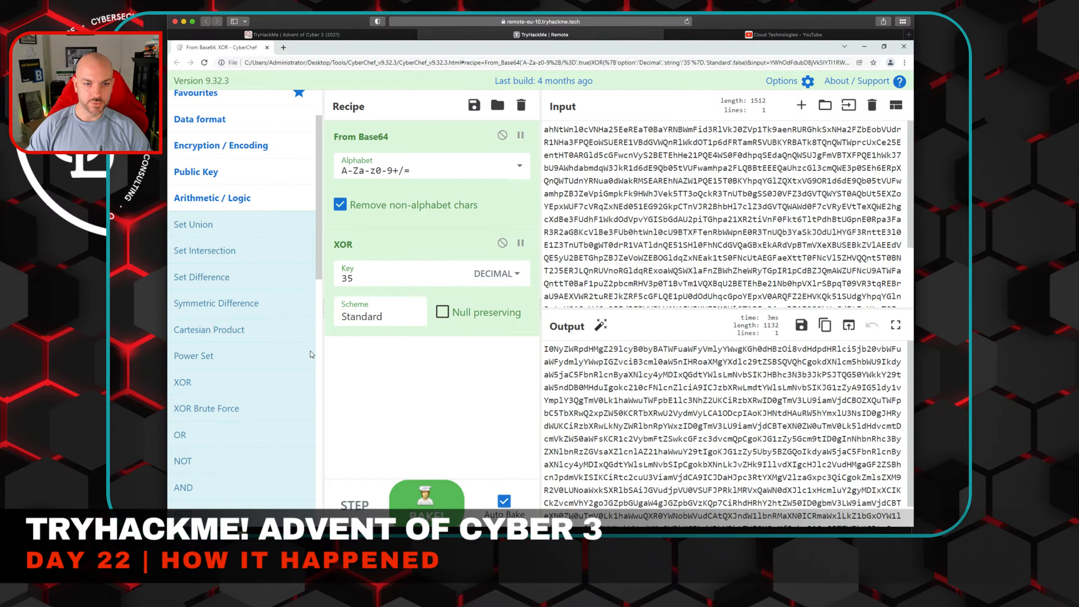
- Add a second From Base64 operation from the Favourites after XOR to decode the script
scroll(322, 255, "up", 2)
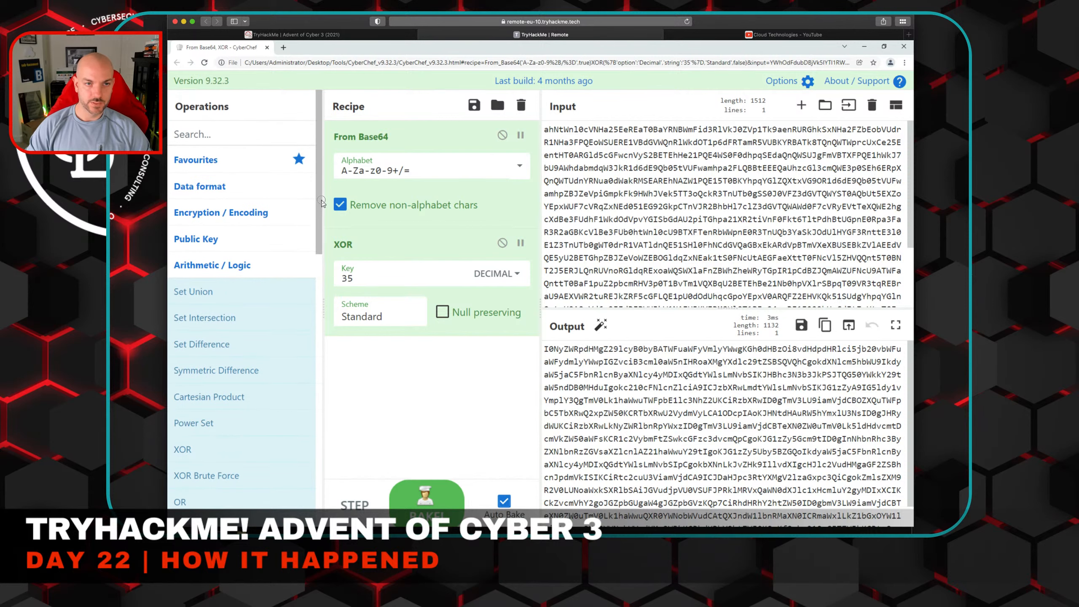
left_click(199, 162)
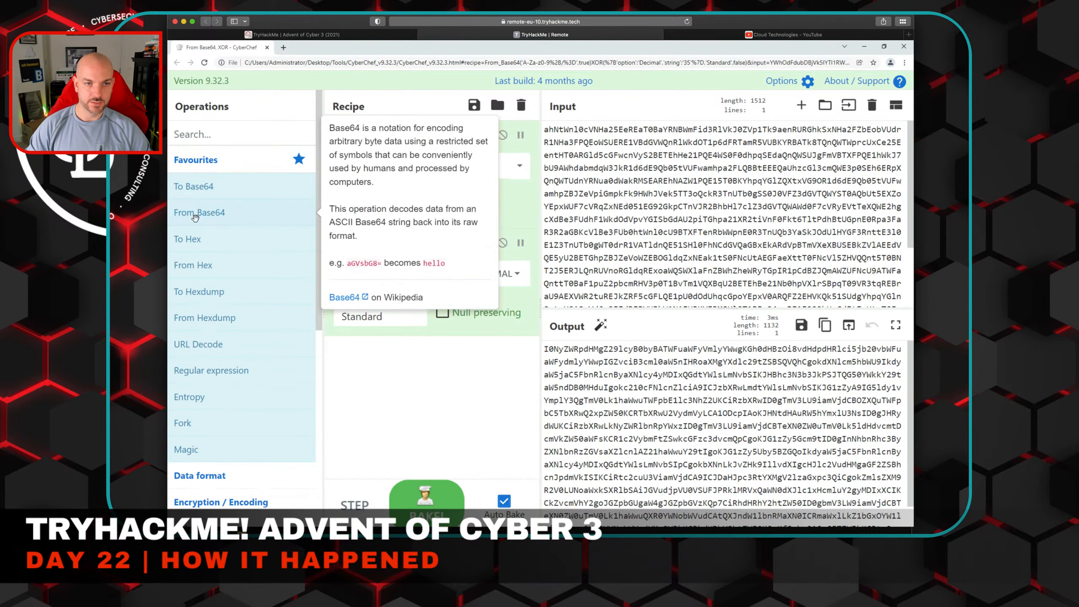
left_click_drag(196, 217, 384, 366)
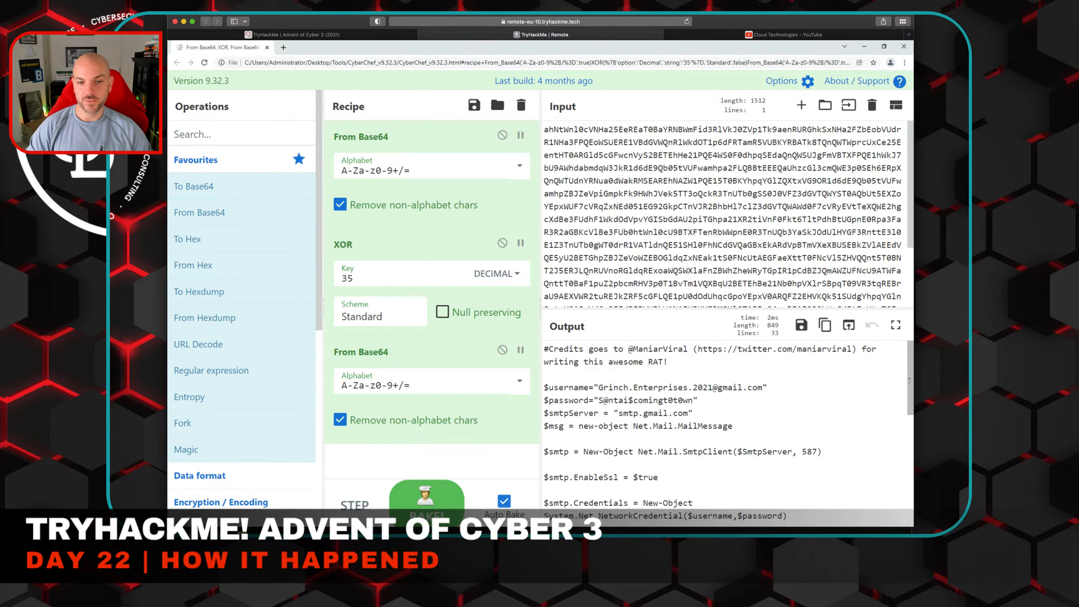
- Examine the decoded script in the output for its mail credentials, server, port, recipients, subject and attachment folder
left_click_drag(910, 380, 909, 384)
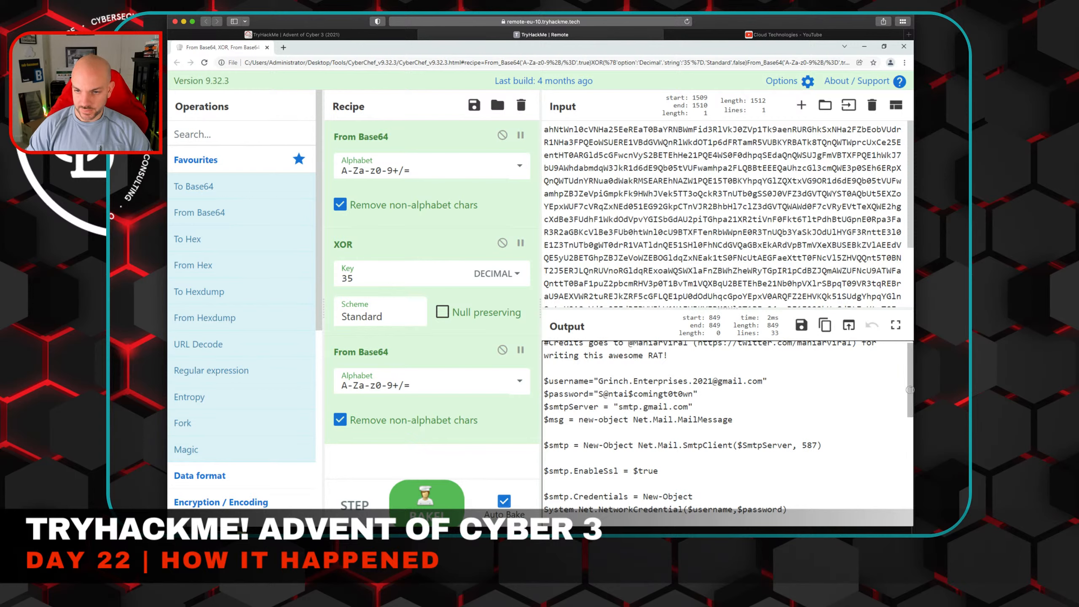
left_click_drag(909, 389, 909, 383)
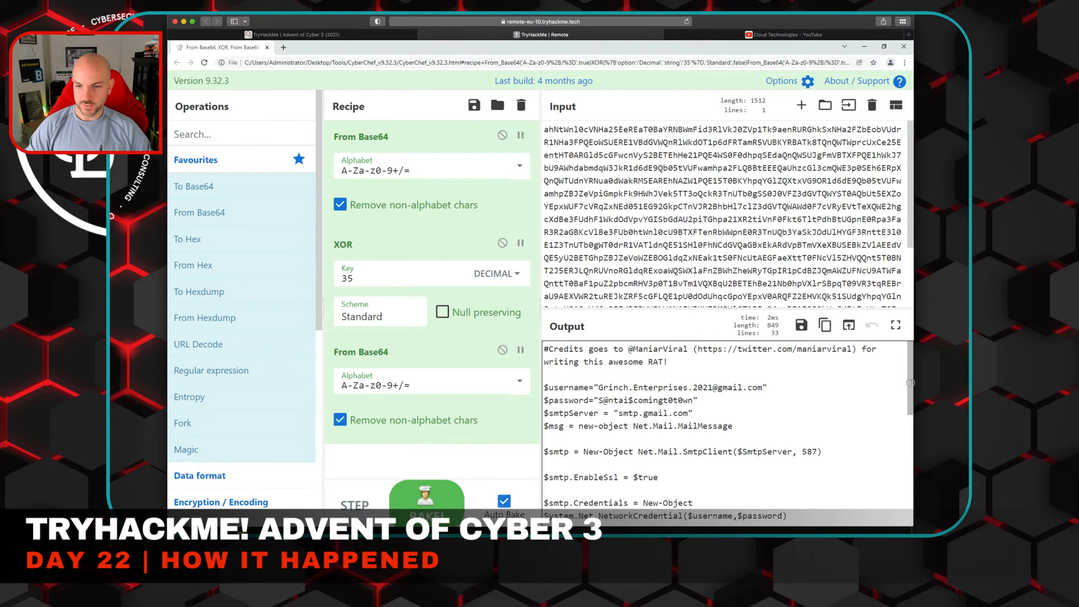
scroll(660, 435, "down", 1)
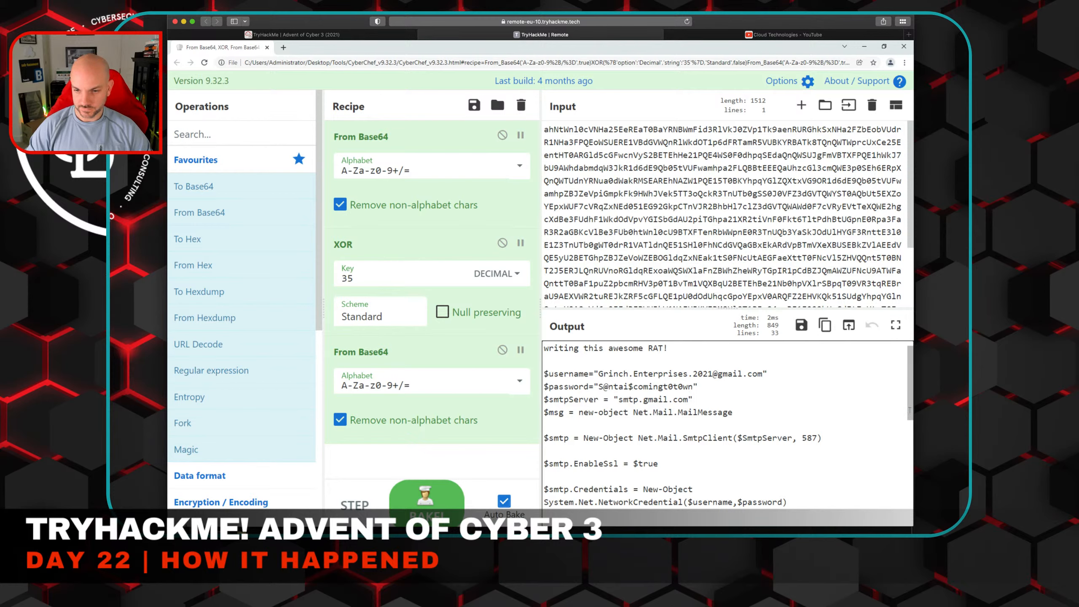
scroll(908, 415, "down", 1)
scroll(909, 416, "down", 3)
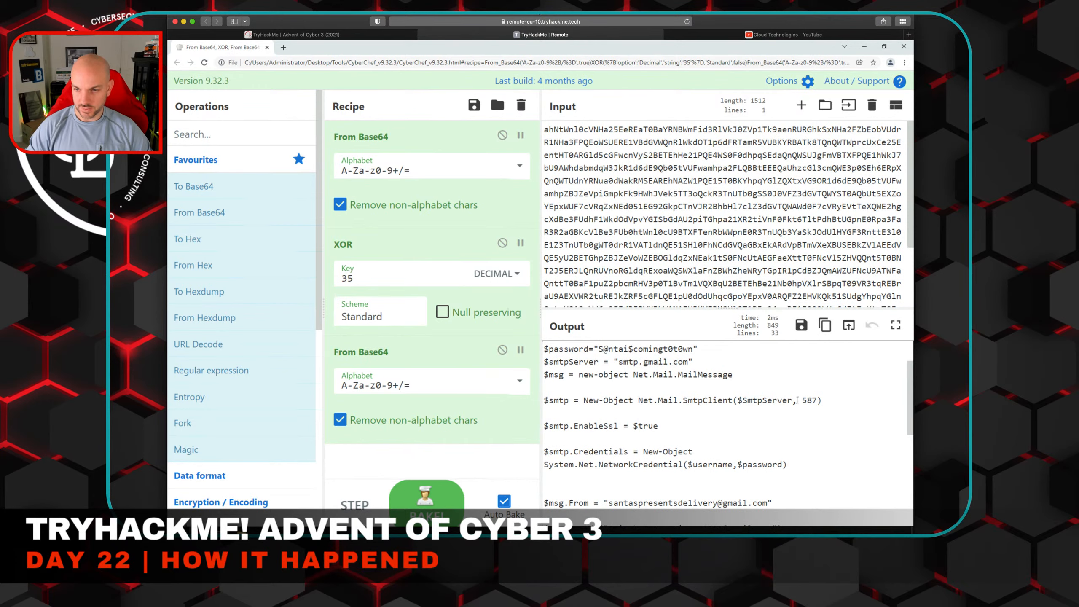
scroll(909, 406, "down", 1)
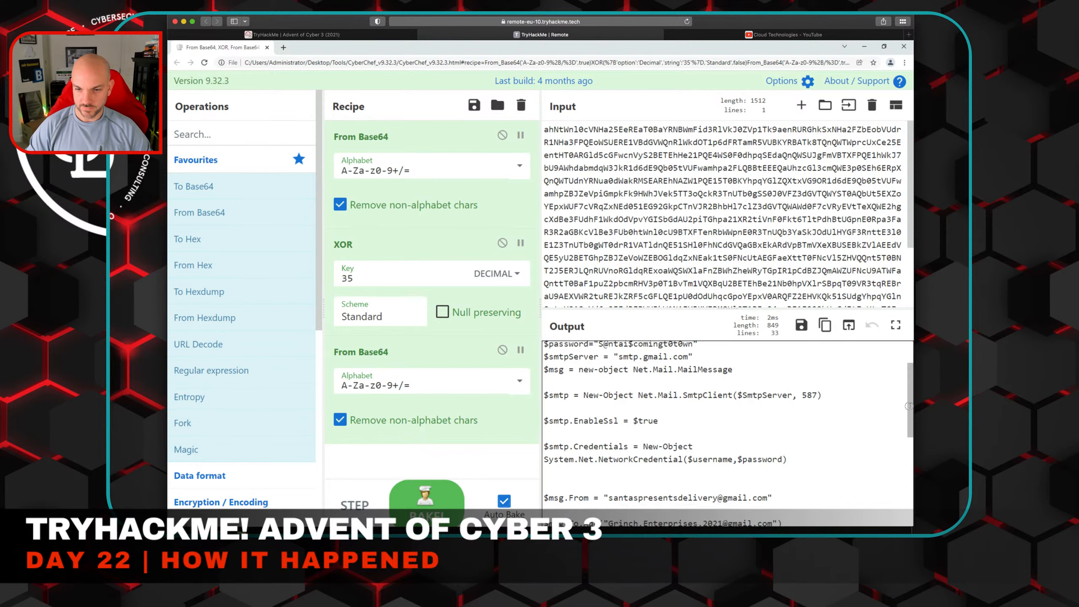
scroll(909, 406, "down", 4)
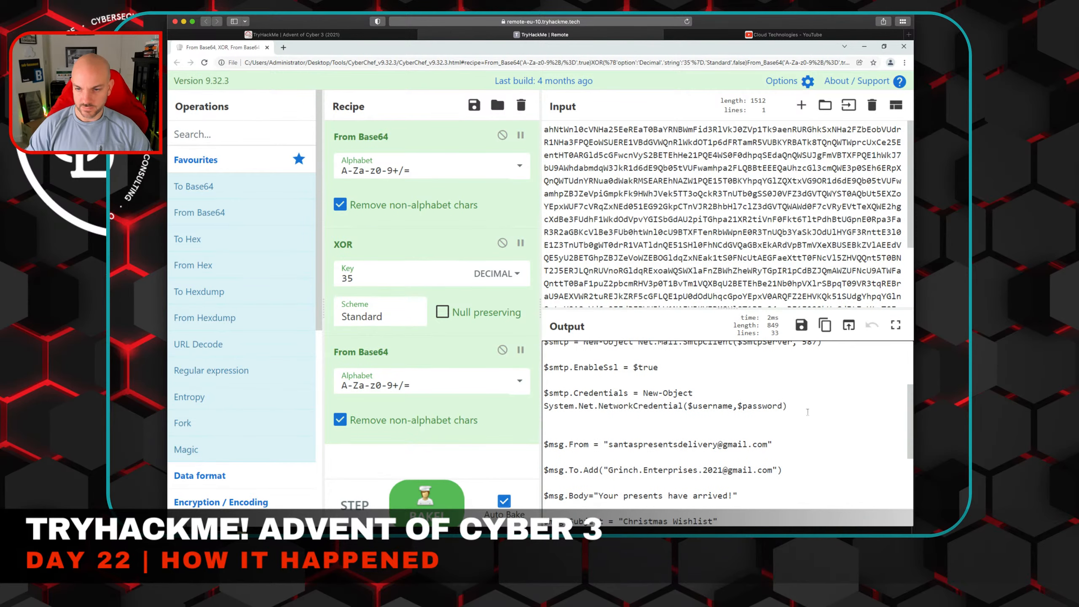
scroll(665, 409, "down", 3)
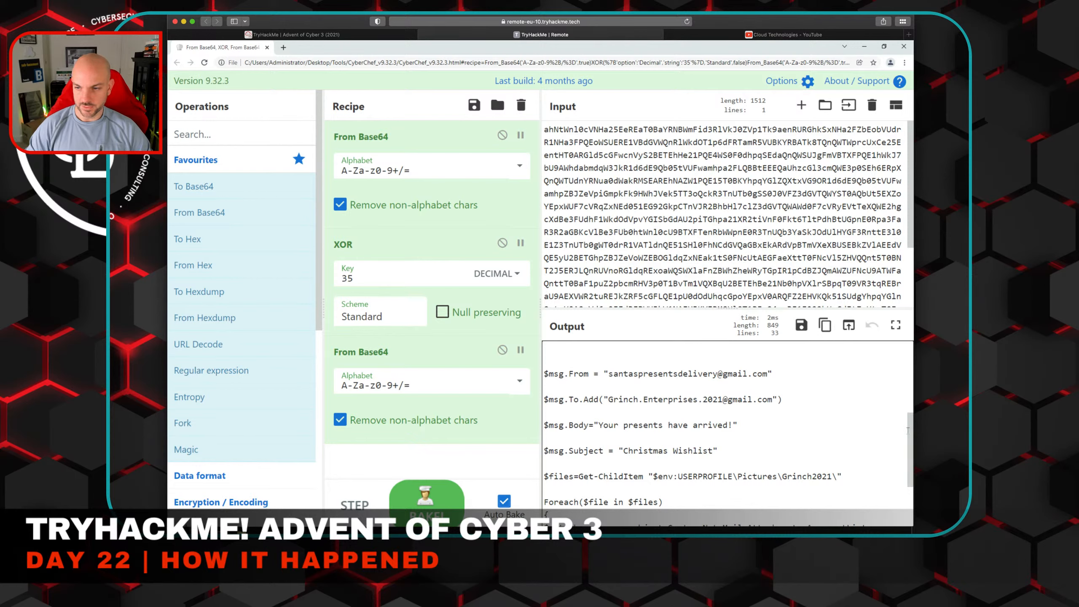
scroll(792, 393, "down", 2)
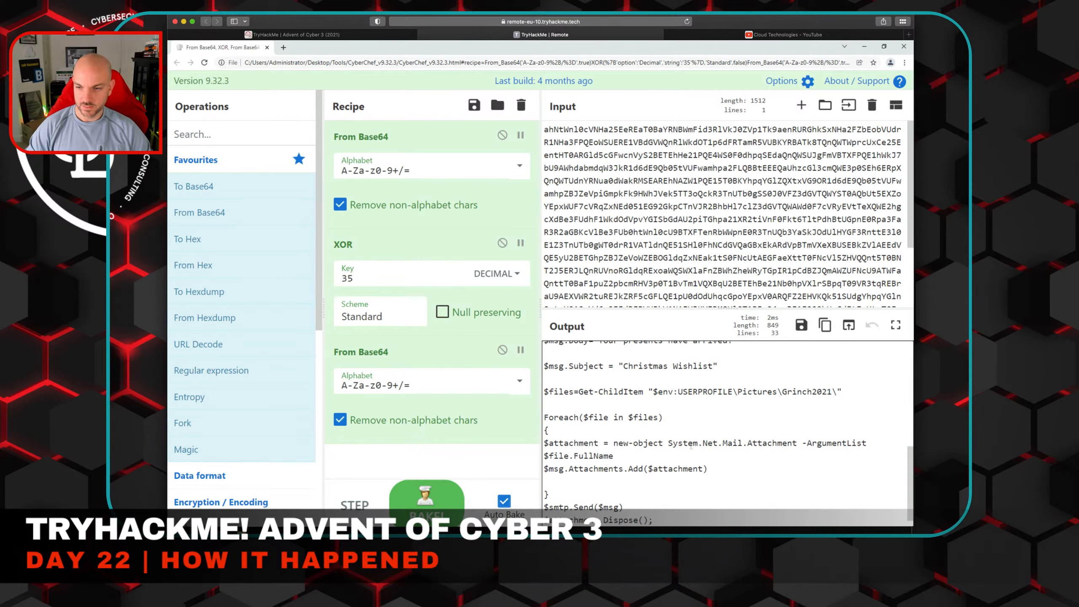
- Review the challenge questions on the TryHackMe page and look back through the decoded script for the answers
left_click(362, 35)
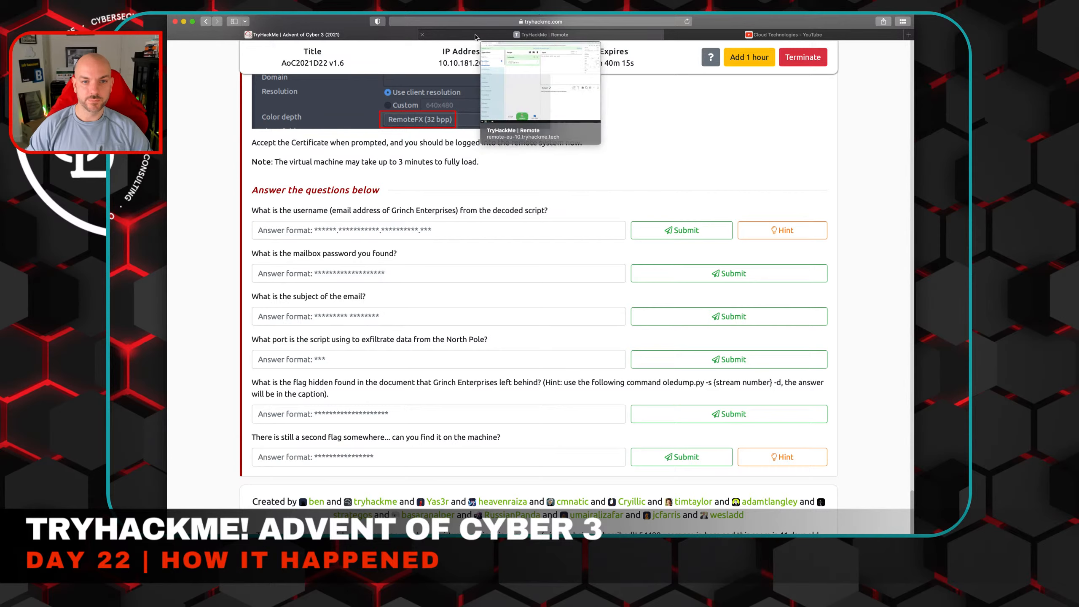
left_click(475, 35)
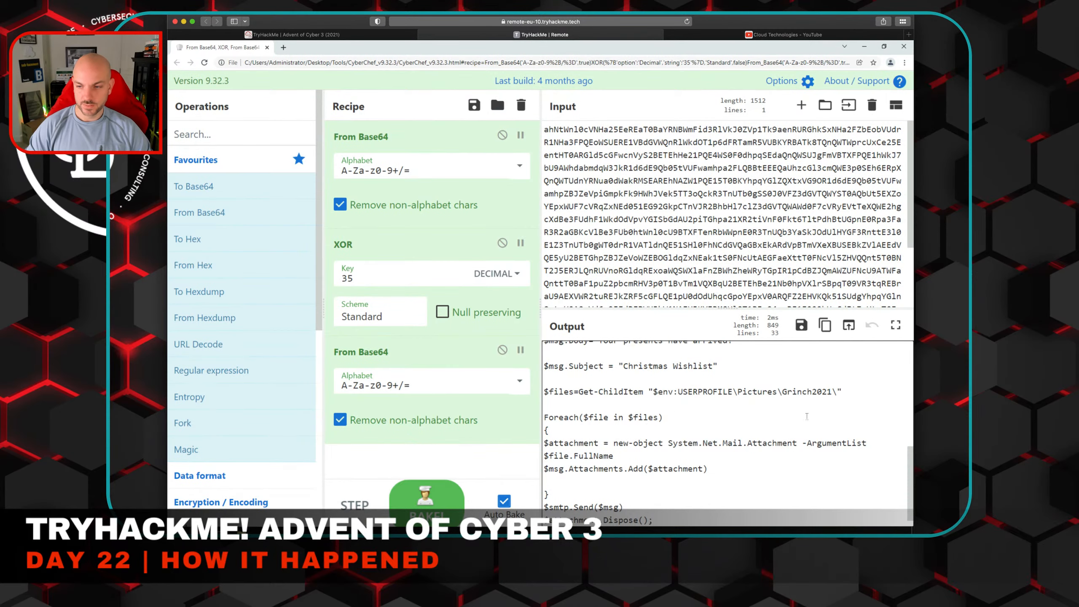
left_click_drag(909, 460, 905, 403)
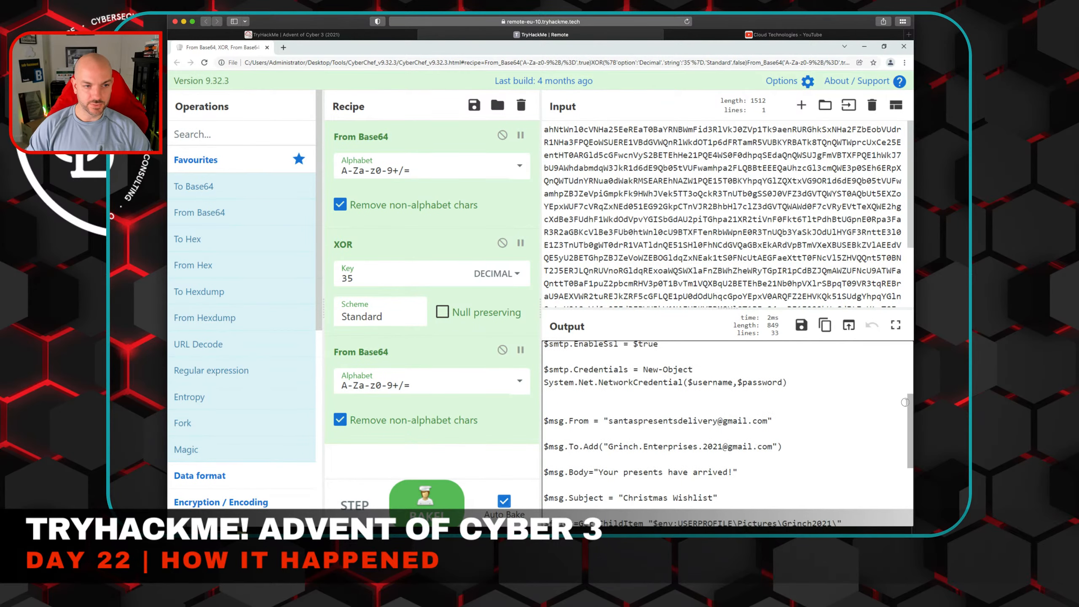